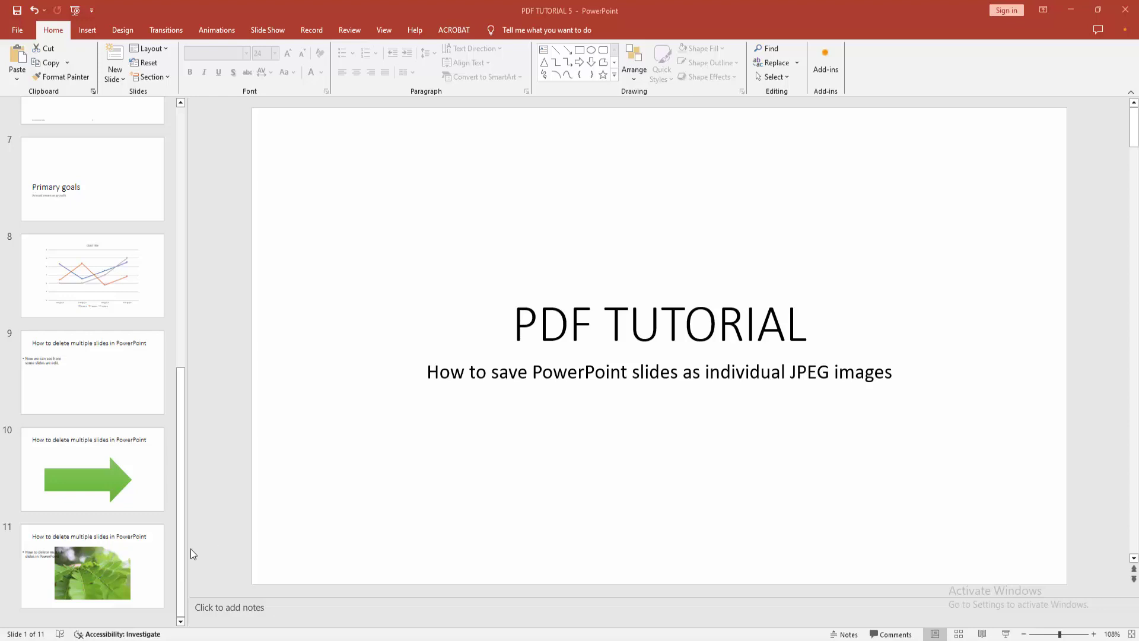
scroll(158, 425, "up", 3)
scroll(132, 427, "up", 3)
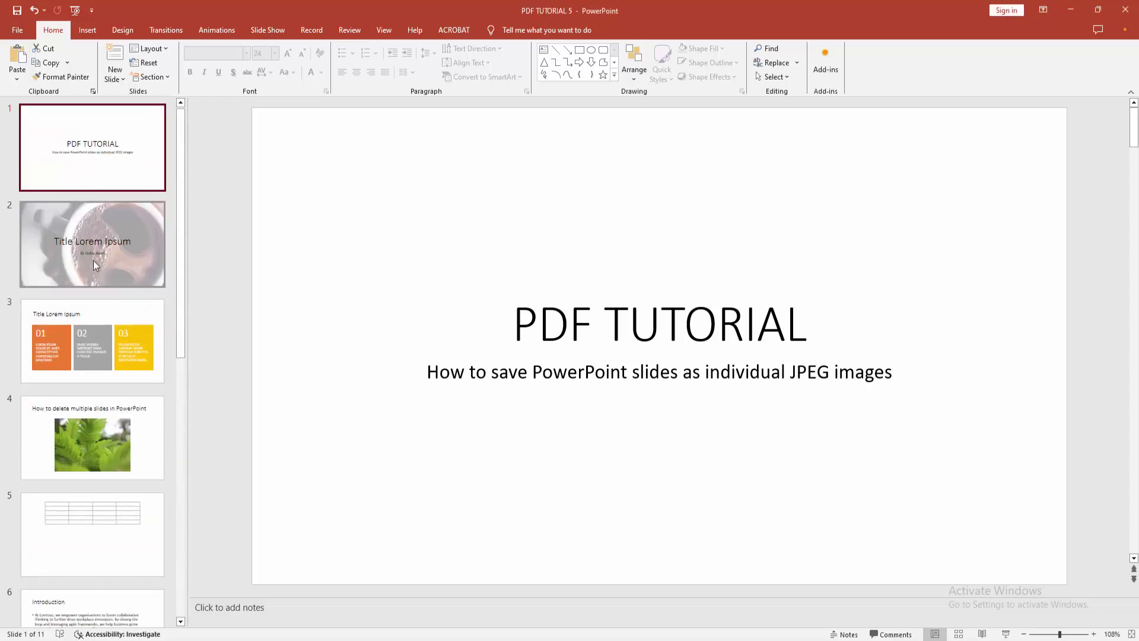
Step: Browse slides 2, 7 and 6 in the thumbnail pane, then display slide 10 with the green arrow
left_click(93, 261)
scroll(128, 362, "down", 3)
left_click(145, 412)
left_click(102, 351)
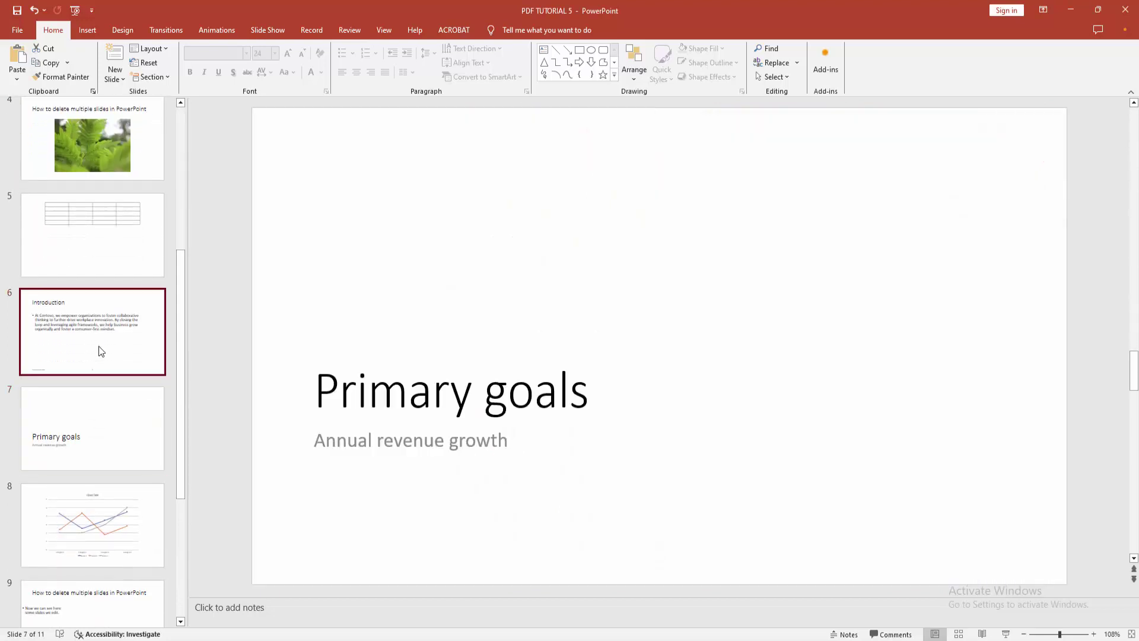
scroll(120, 445, "down", 3)
left_click(120, 444)
scroll(119, 444, "up", 1)
scroll(119, 442, "up", 4)
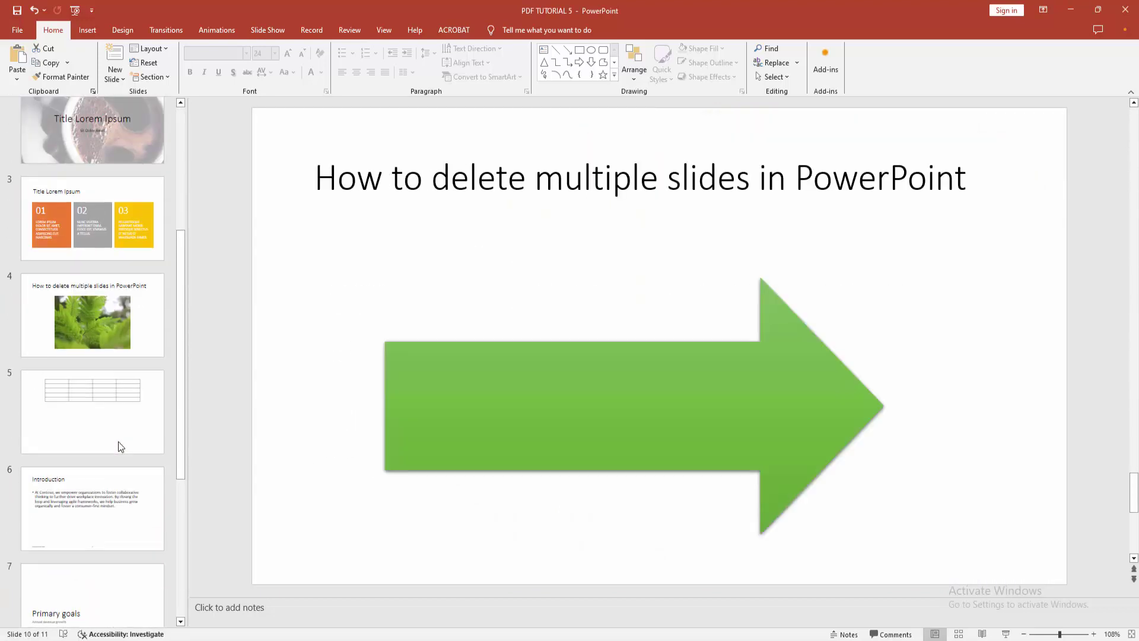
Step: Start Save As from the File menu and browse for a location on this PC
left_click(25, 27)
left_click(48, 225)
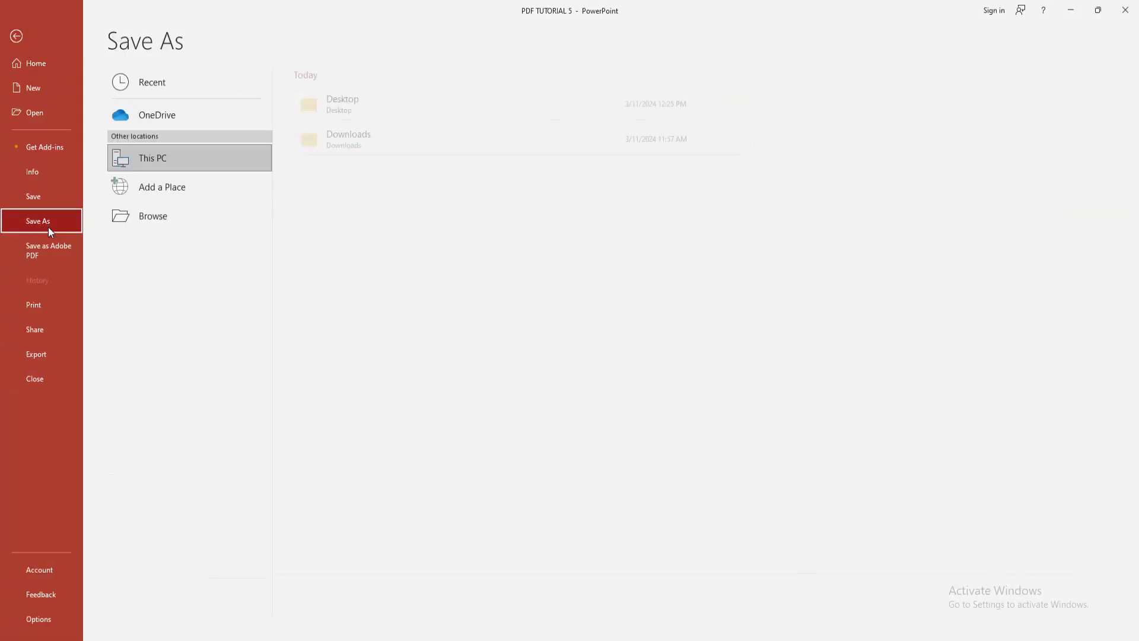
left_click(173, 230)
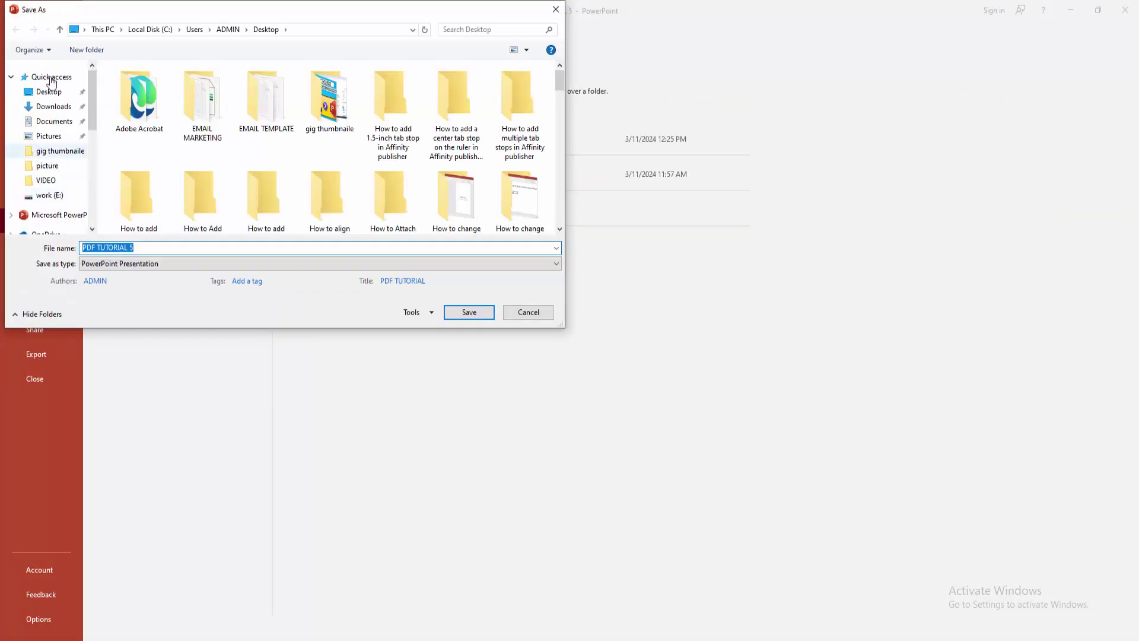
Step: Name the file 'PDF TUTORIAL' (trailing 5 removed), choose JPEG as the save type, and save to the Desktop
double_click(139, 247)
key("BackSpace")
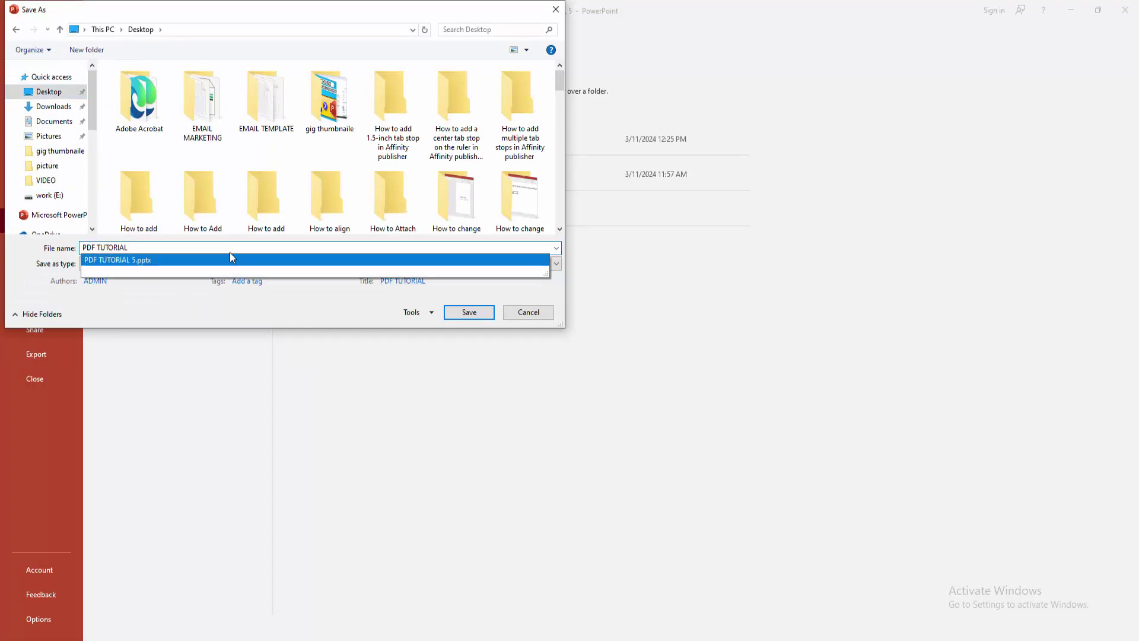
left_click(226, 244)
left_click(154, 265)
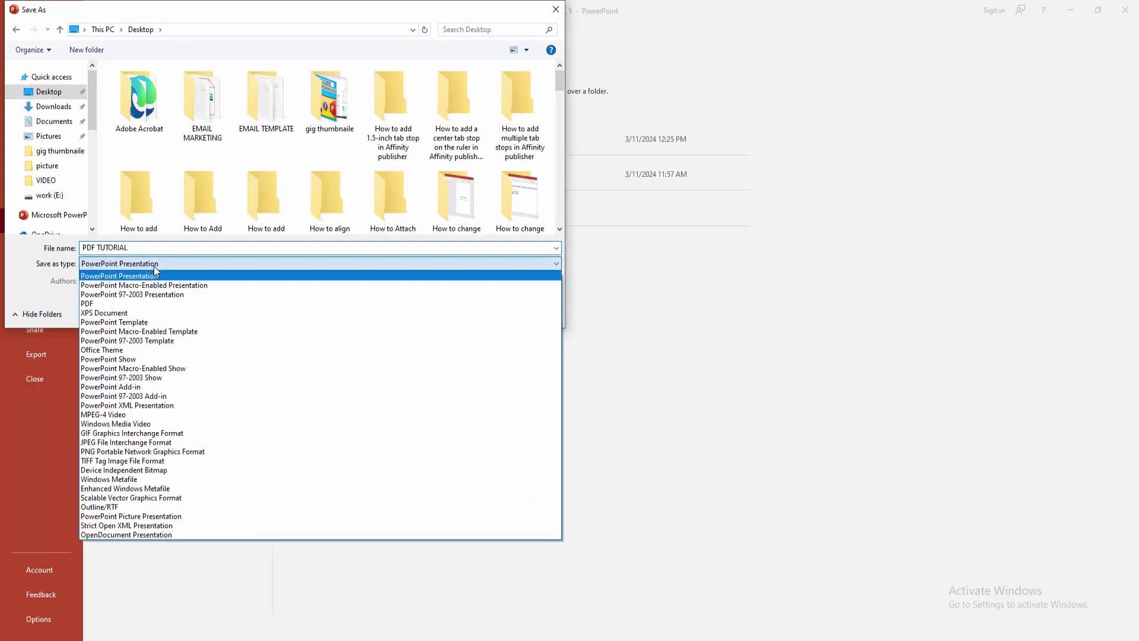
left_click(110, 444)
left_click(464, 312)
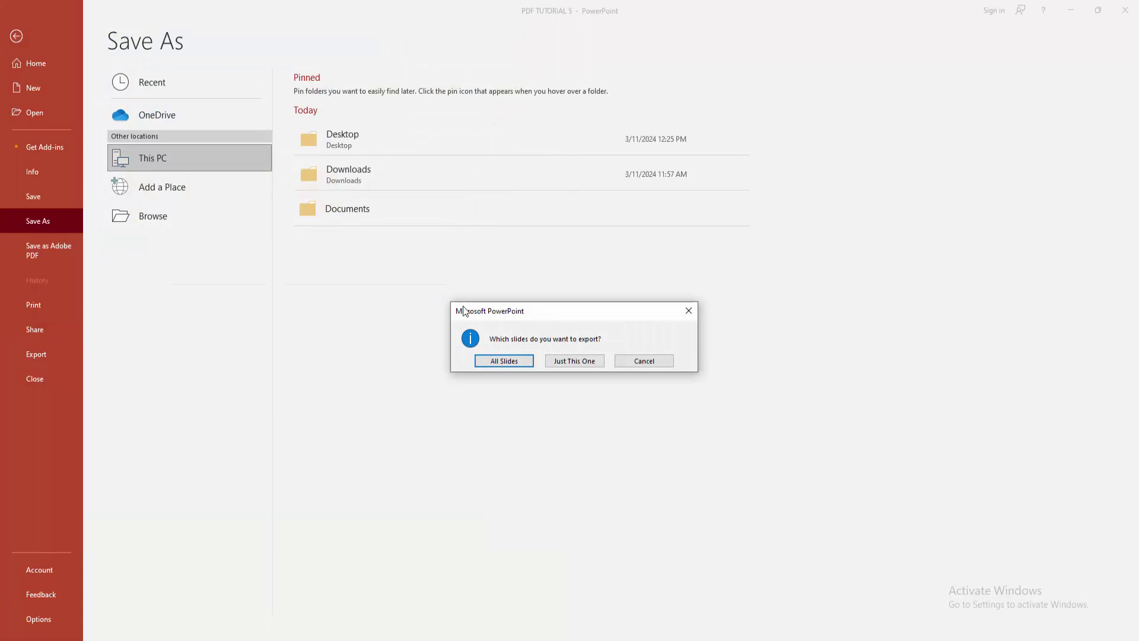
Step: Choose to export All Slides and dismiss the resulting PowerPoint save error
left_click(493, 361)
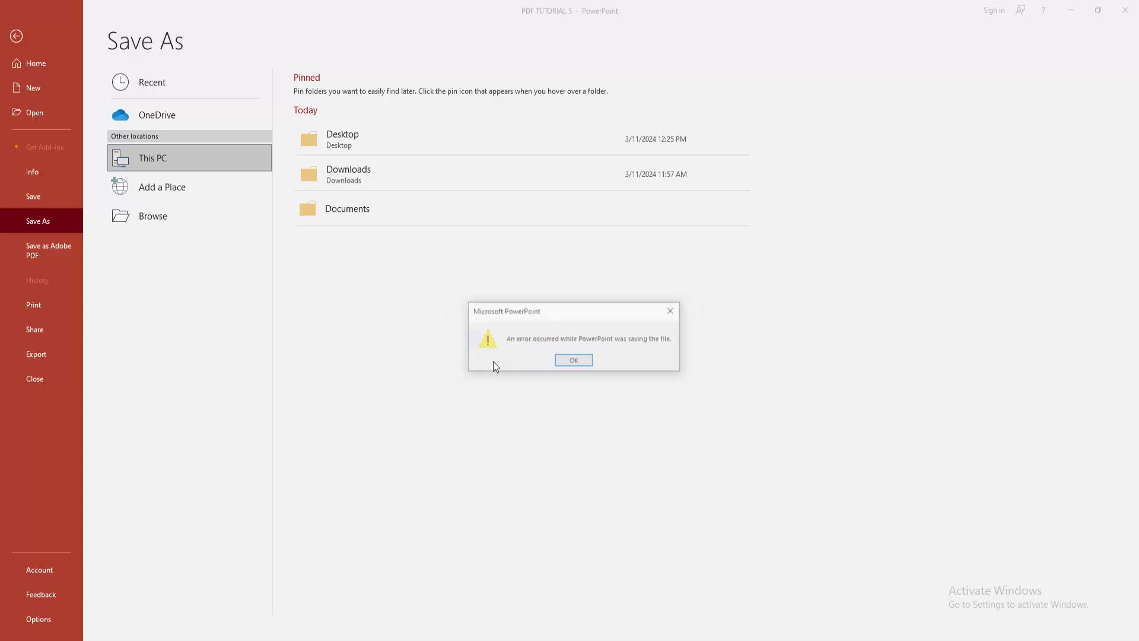
left_click(574, 362)
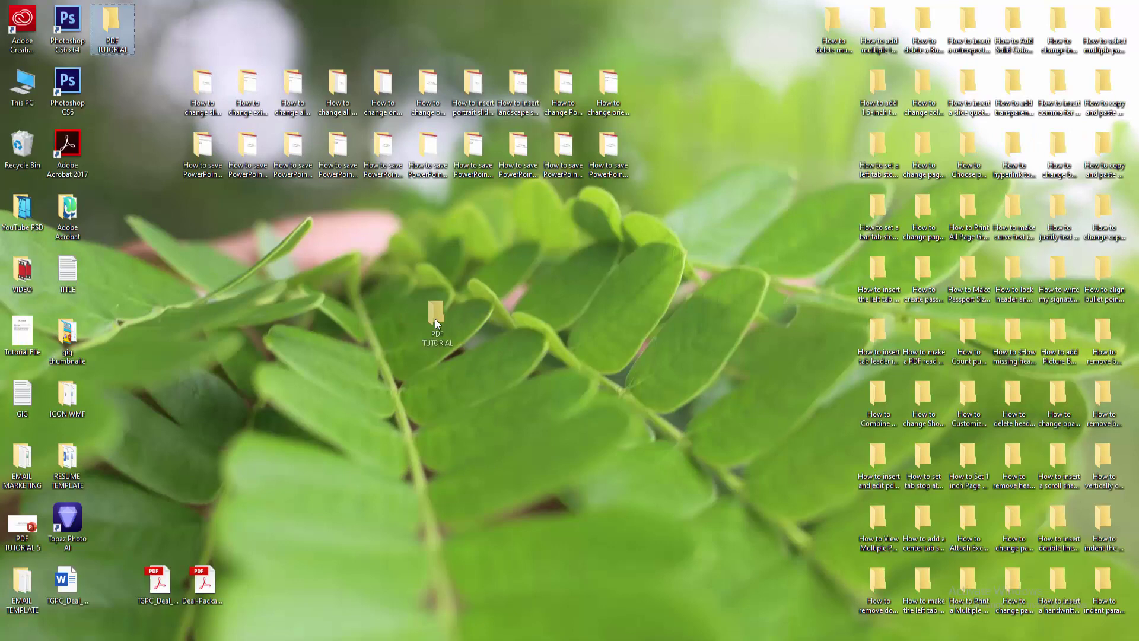
Step: Refresh the desktop and open the new PDF TUTORIAL folder in File Explorer
right_click(522, 295)
left_click(567, 328)
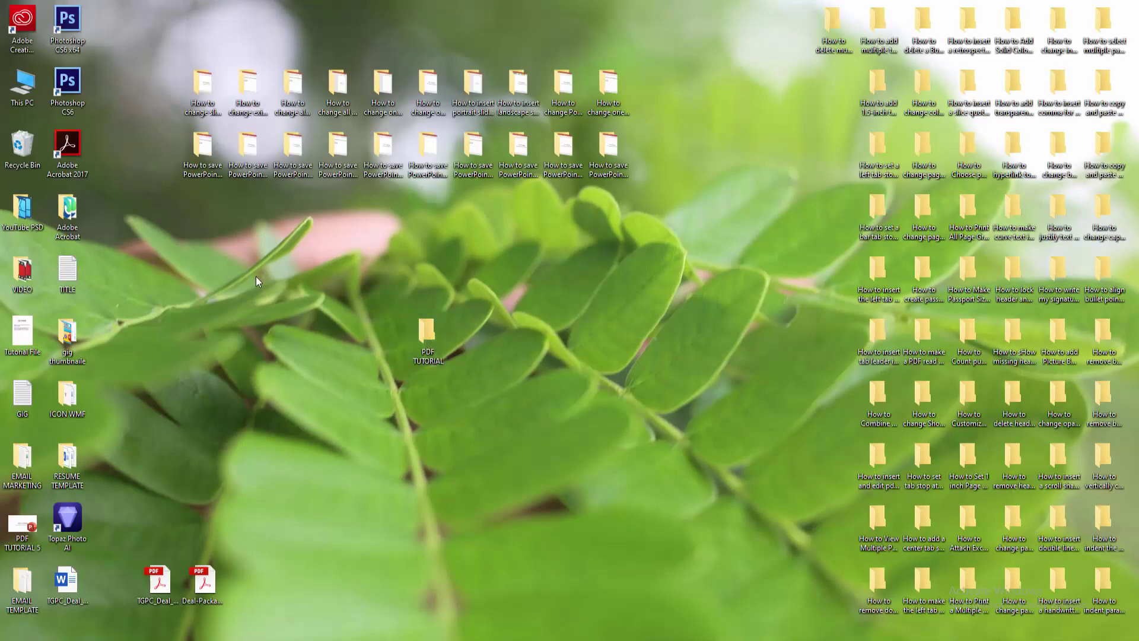
key("Return")
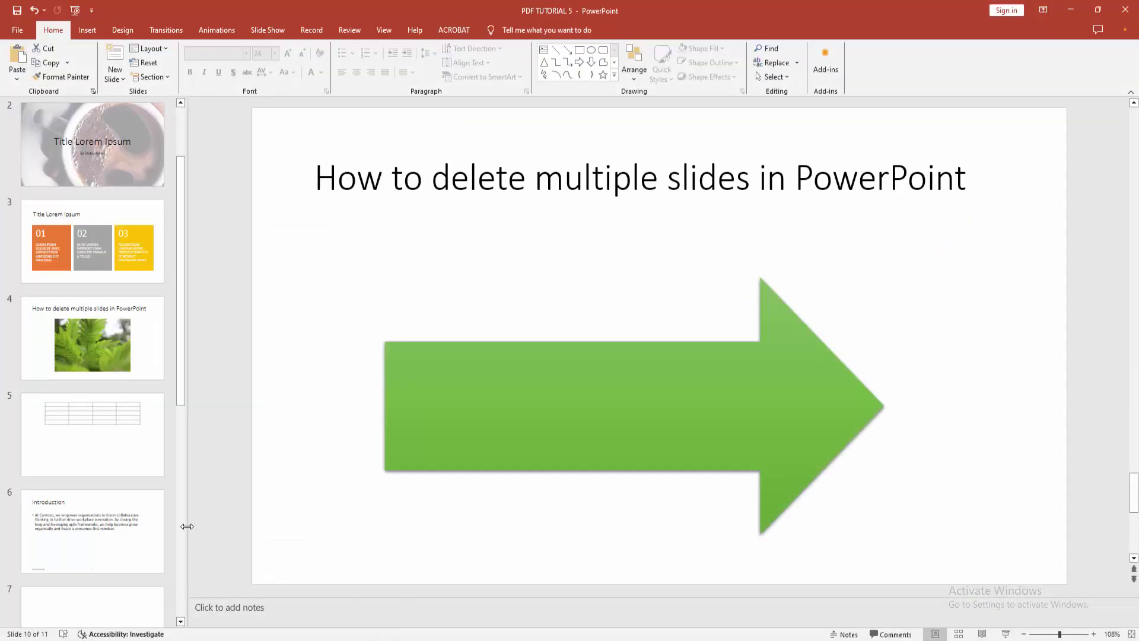
scroll(141, 374, "up", 2)
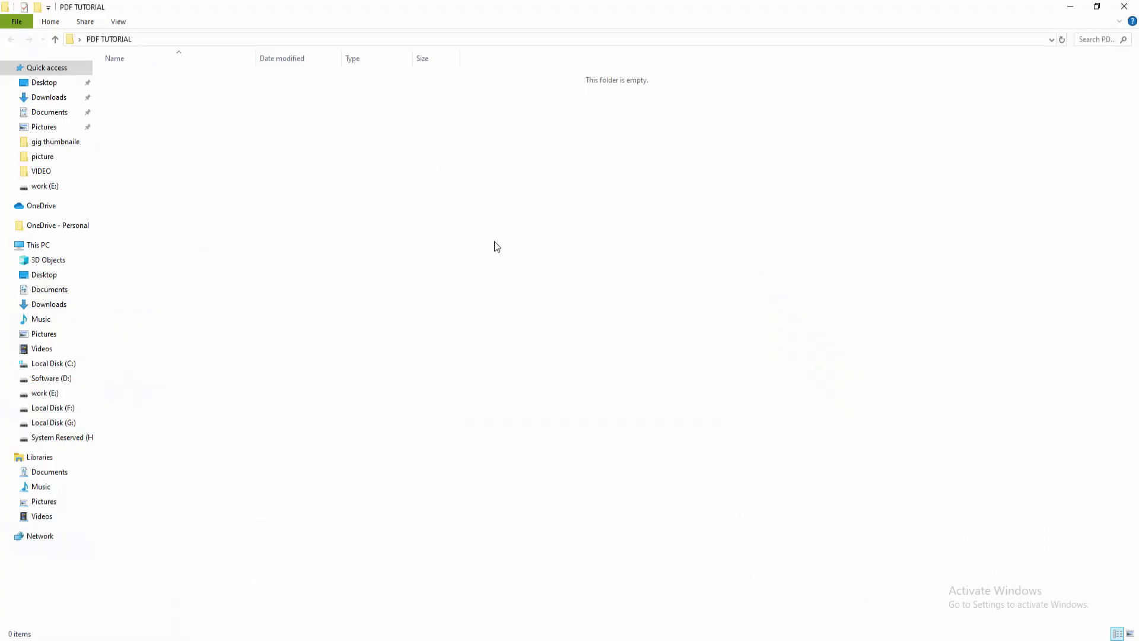
Step: Refresh the folder repeatedly until the eleven Slide1–Slide11 images appear, selecting and deselecting them
right_click(495, 247)
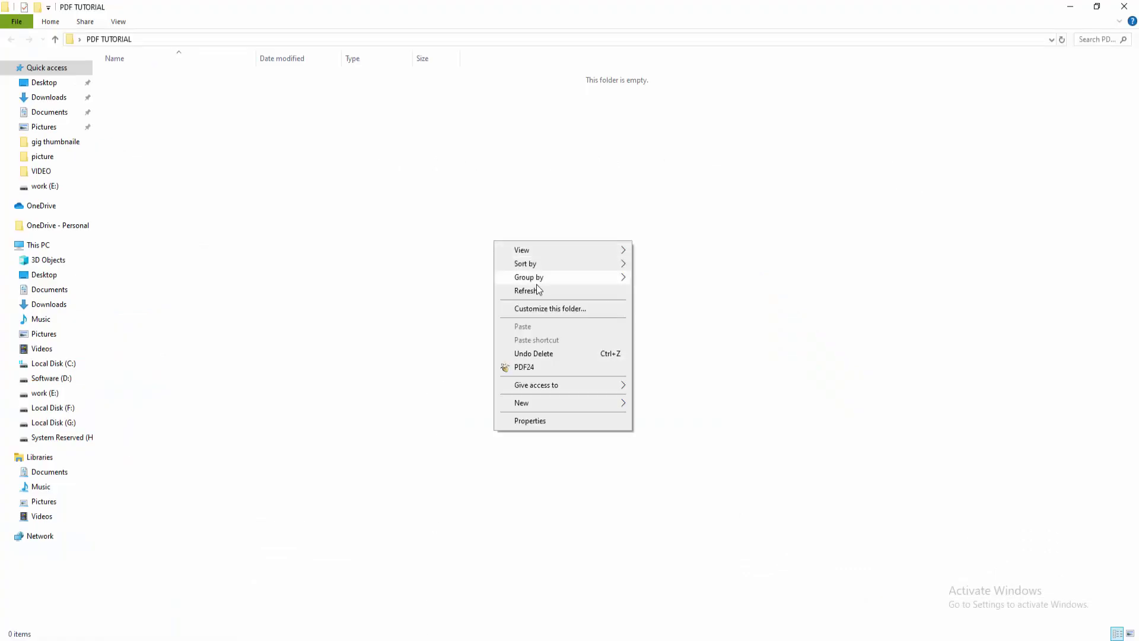
left_click(539, 291)
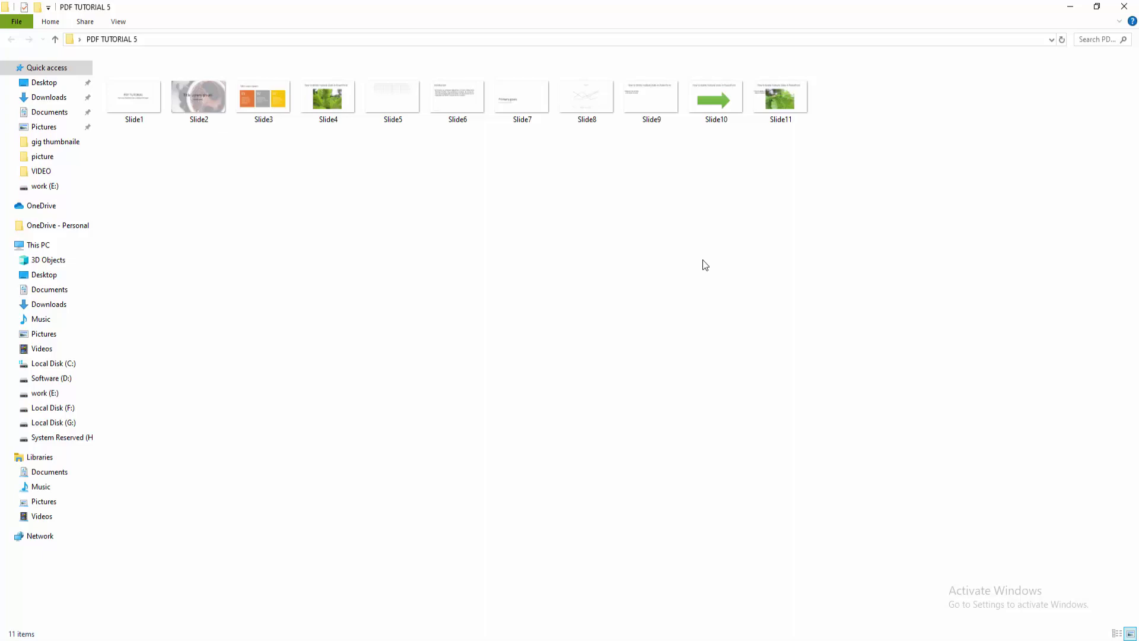
left_click_drag(833, 150, 160, 133)
left_click(161, 136)
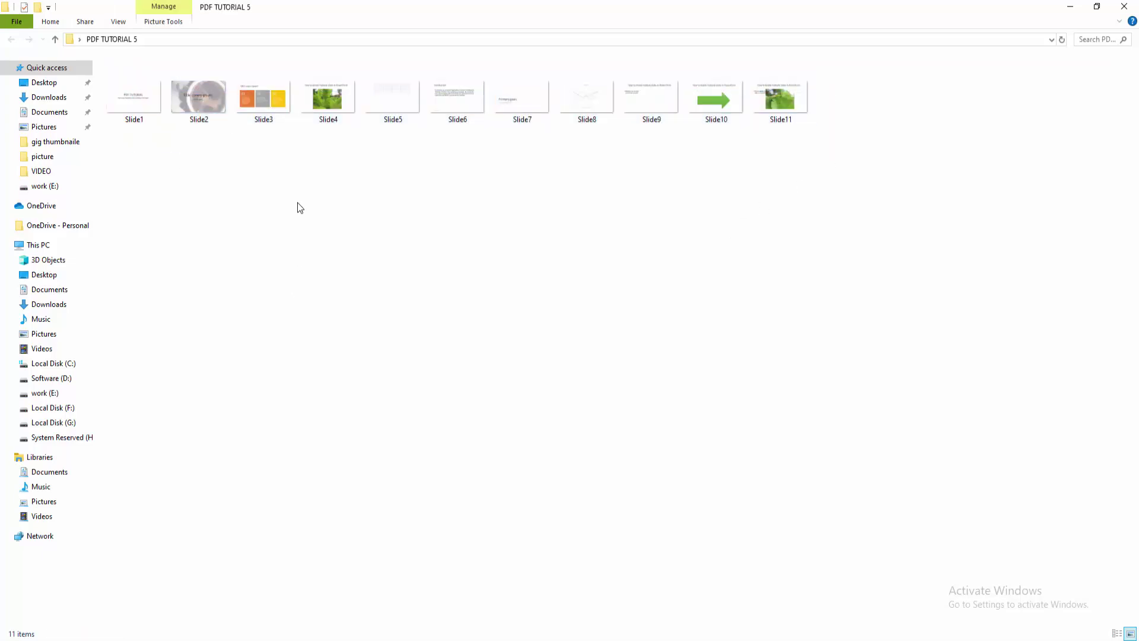
right_click(297, 203)
left_click(367, 253)
right_click(396, 227)
left_click(427, 275)
mouse_move(716, 98)
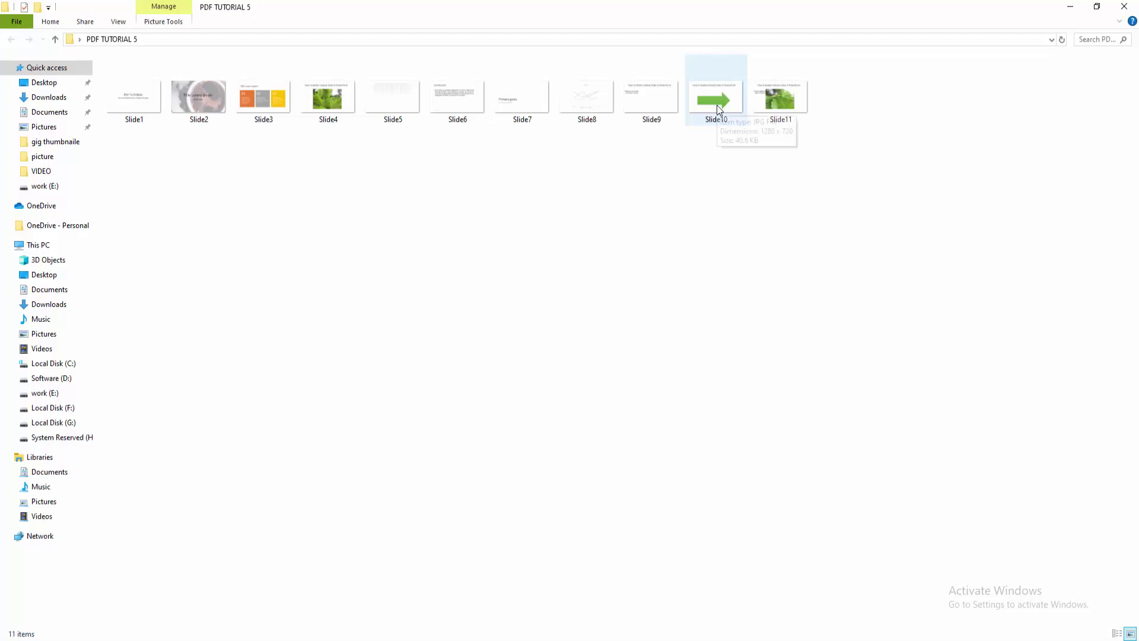
Step: Check Slide11's file properties to confirm it is a JPG image, then close Properties
left_click_drag(819, 89, 589, 128)
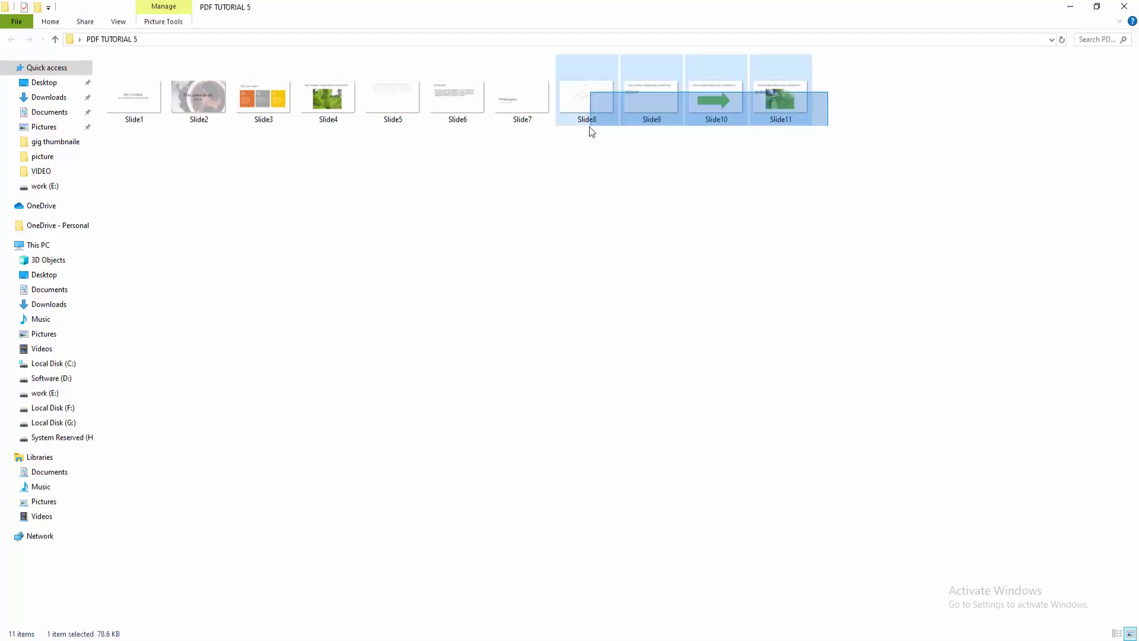
left_click(775, 97)
right_click(775, 97)
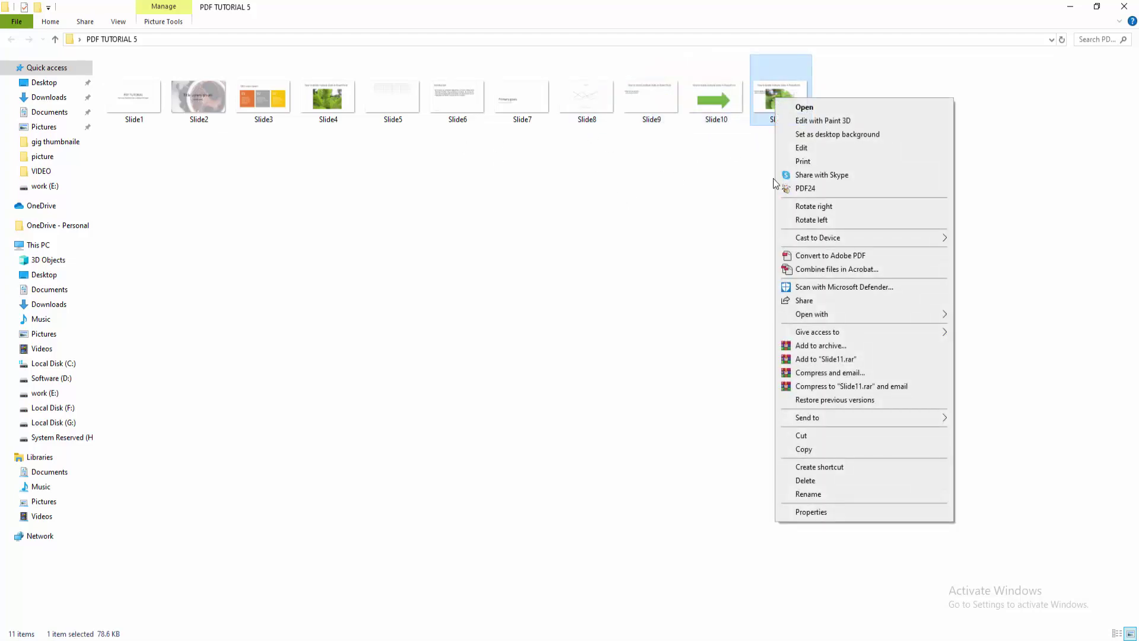
left_click(808, 512)
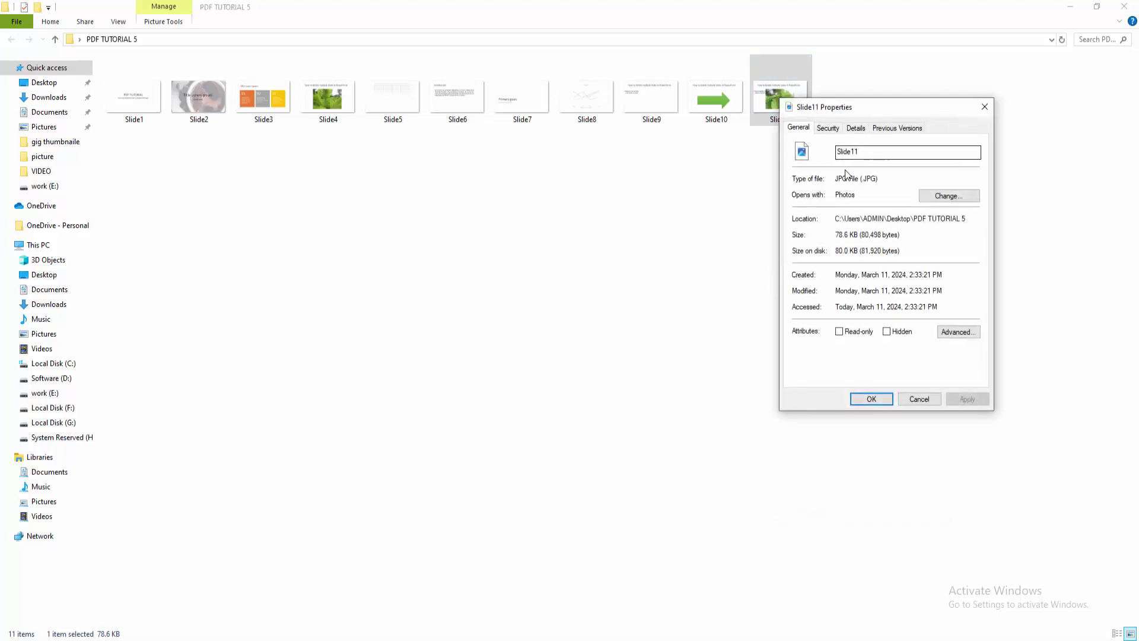
left_click_drag(879, 178, 859, 178)
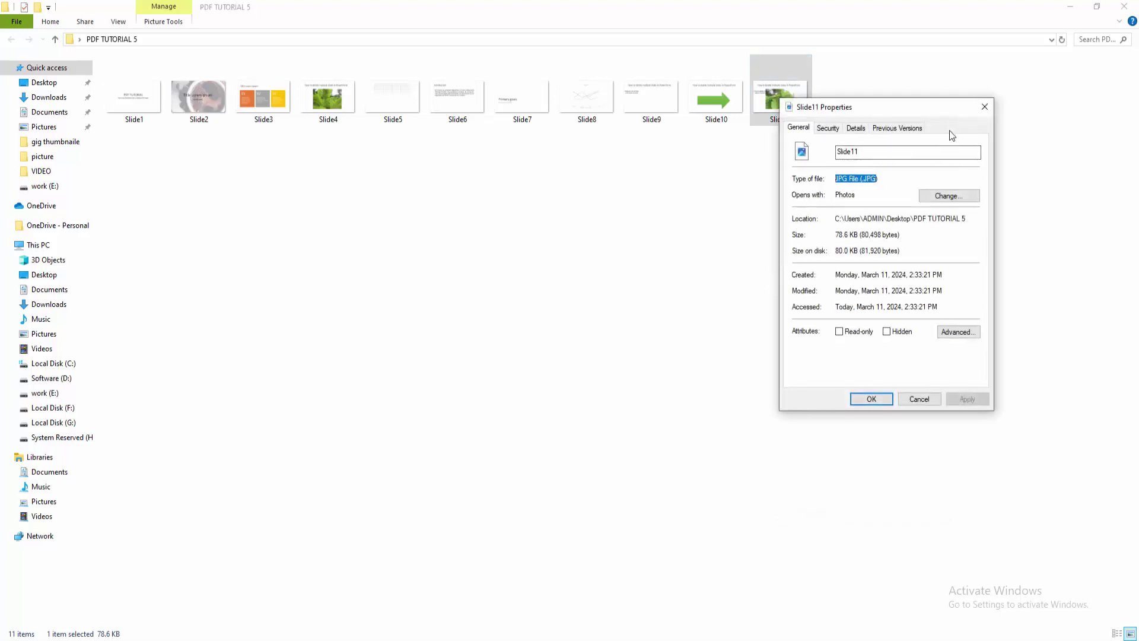
left_click(985, 108)
Step: View Slide10 in Photos and step back through the previous slide images
left_click(690, 119)
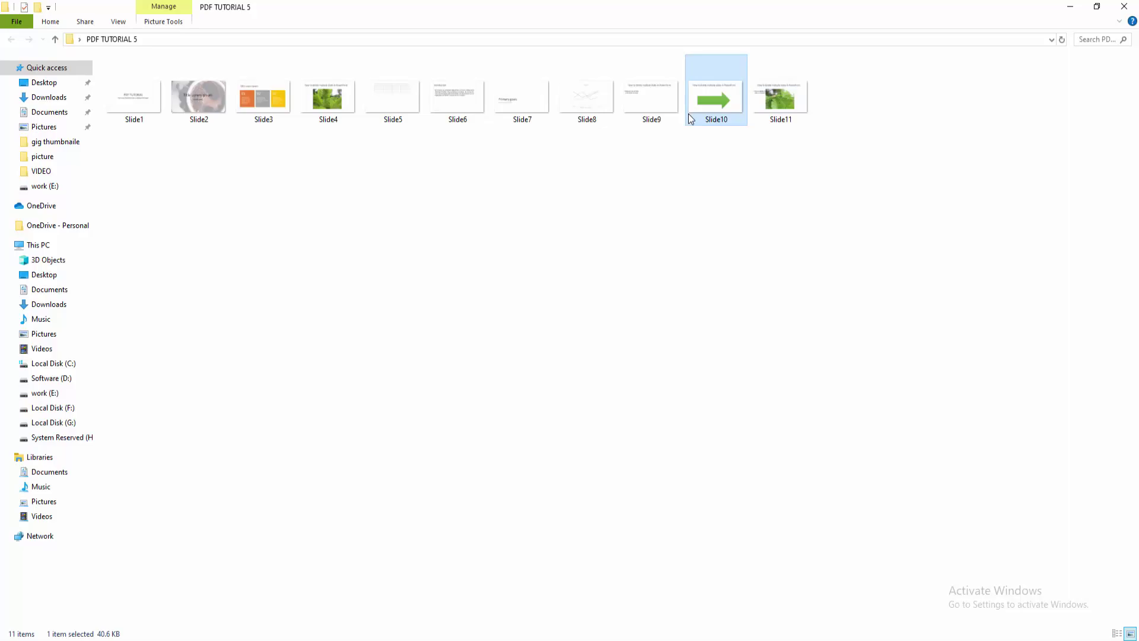
double_click(690, 118)
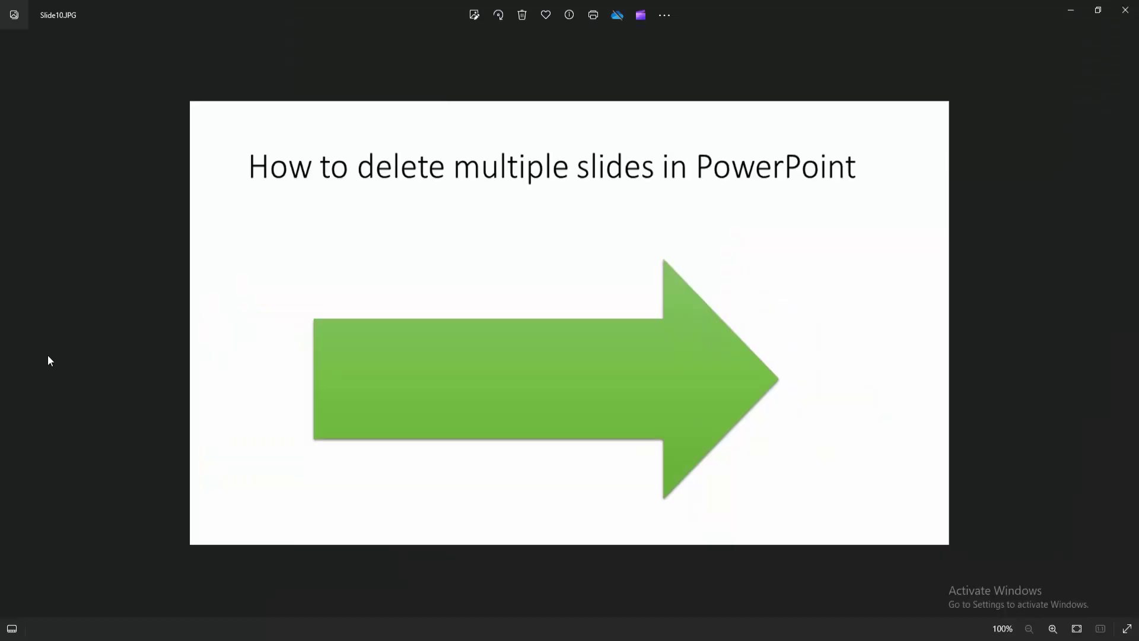
left_click(10, 324)
left_click(10, 324)
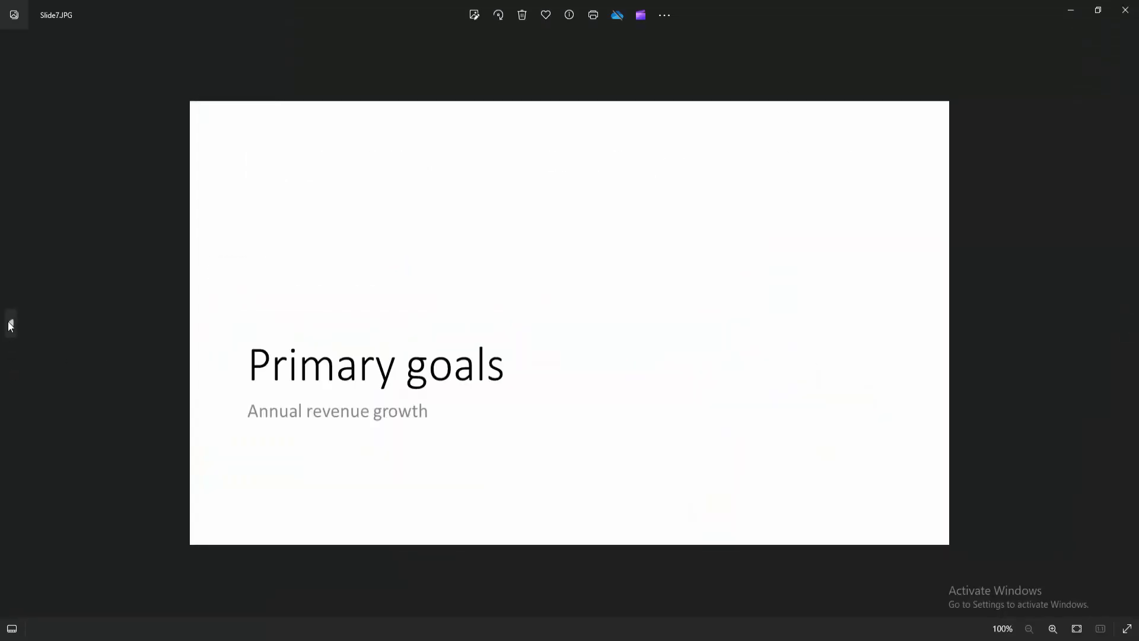
left_click(10, 325)
left_click(10, 324)
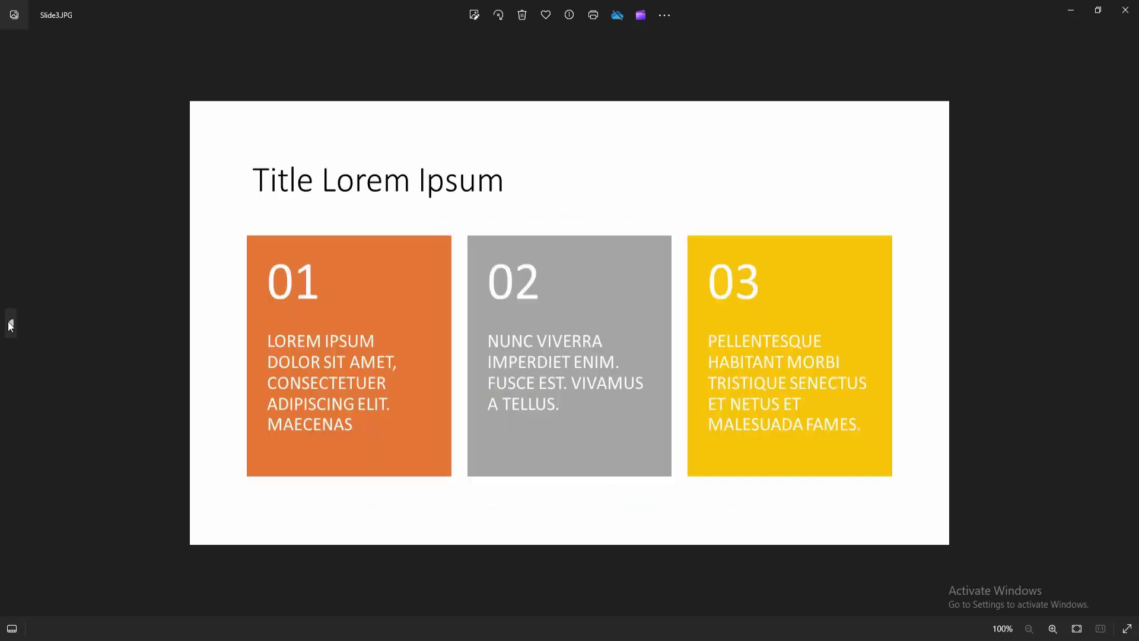